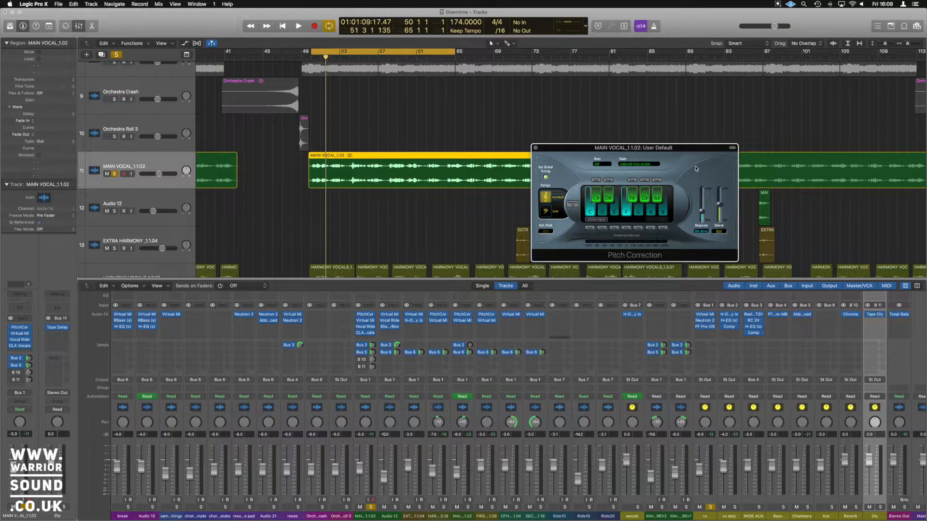
Step: Bypass the Virtual Mi, Vocal Ride and CLA Vocals inserts and the Bus 2 and Bus 5 sends on the main vocal channel
{"action": "left_click", "coordinate": [358, 320]}
{"action": "left_click", "coordinate": [358, 327]}
{"action": "left_click", "coordinate": [358, 332]}
{"action": "left_click", "coordinate": [358, 345]}
{"action": "left_click", "coordinate": [358, 352]}
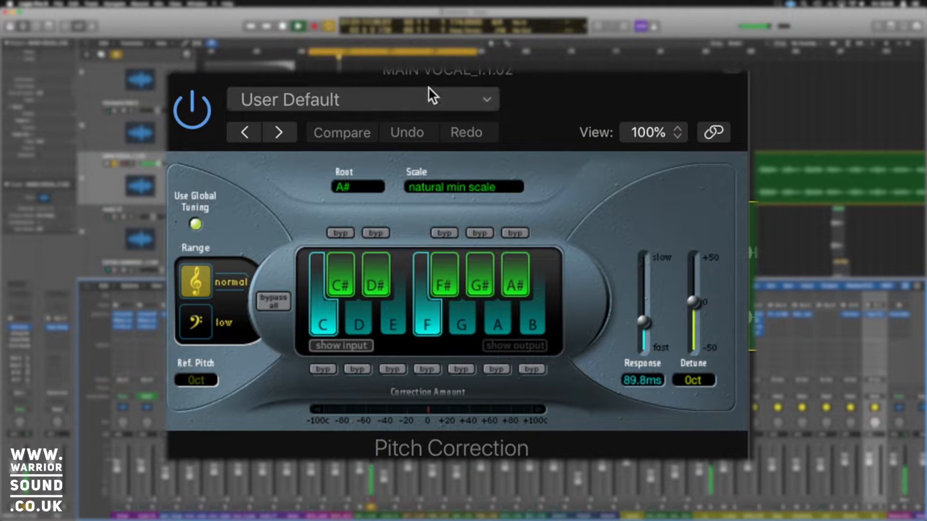
Step: Bypass the main vocal's existing Pitch Correction plug-in and close its window
{"action": "left_click_drag", "start_coordinate": [414, 86], "coordinate": [529, 91]}
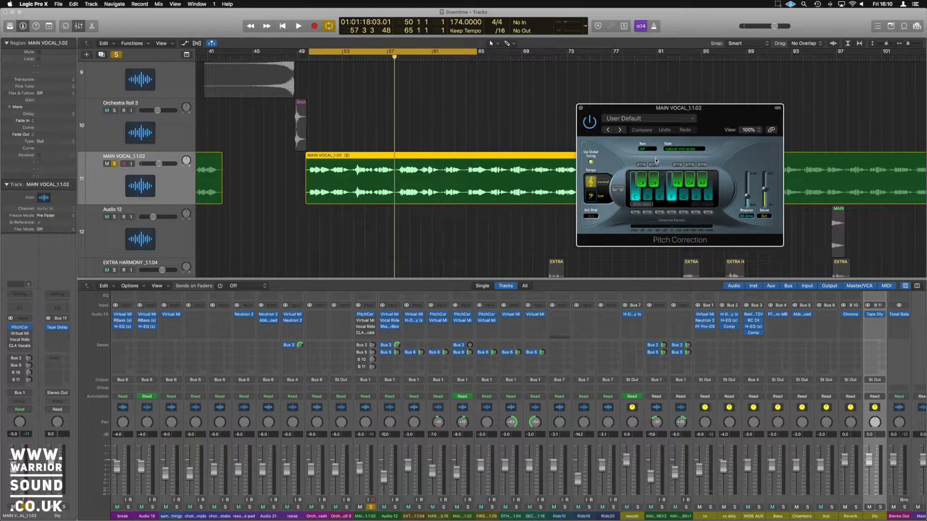
{"action": "left_click", "coordinate": [590, 122]}
{"action": "key", "text": "space"}
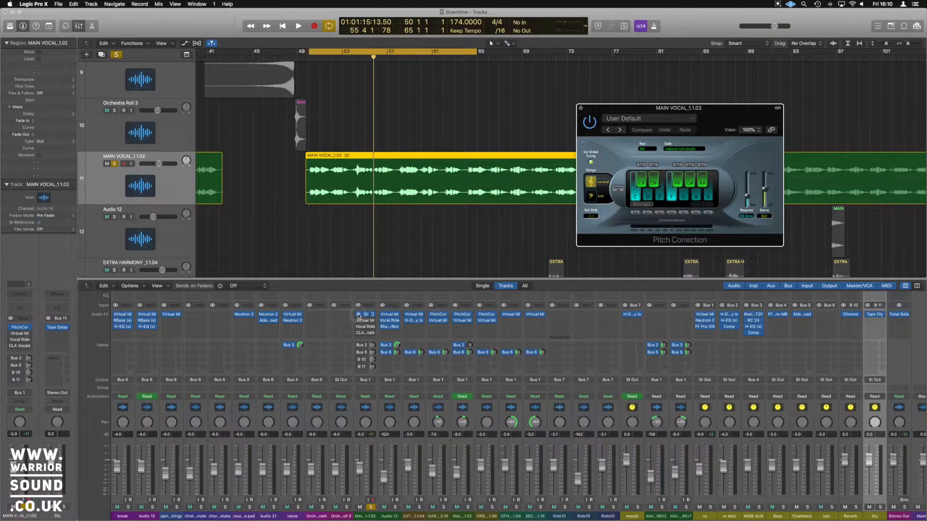
{"action": "left_click", "coordinate": [581, 108]}
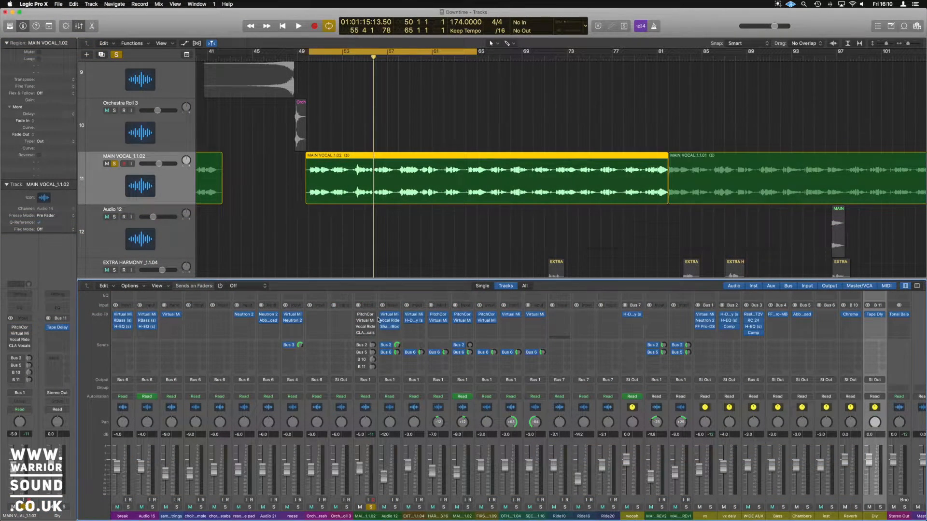
Step: Insert a new Pitch Correction plug-in after CLA Vocals on the main vocal channel and place its window clear of the track headers
{"action": "left_click", "coordinate": [375, 337]}
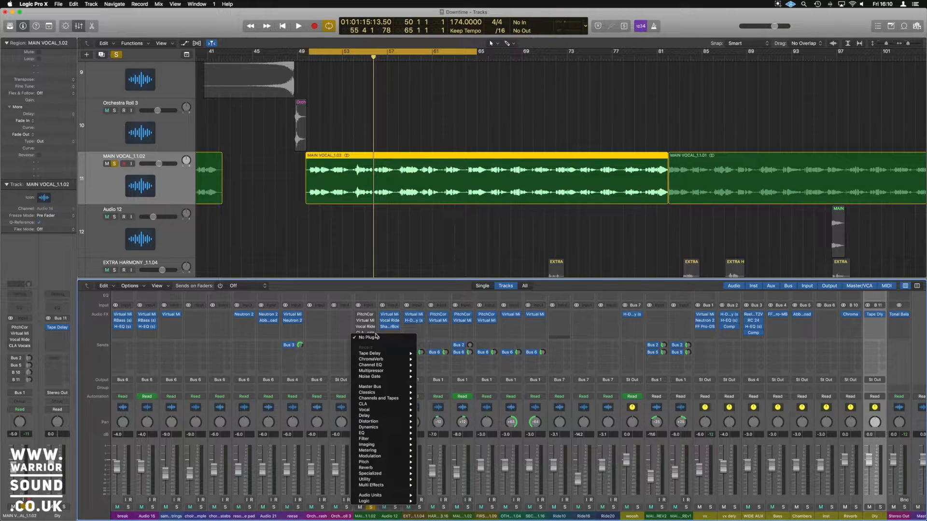
{"action": "mouse_move", "coordinate": [404, 465]}
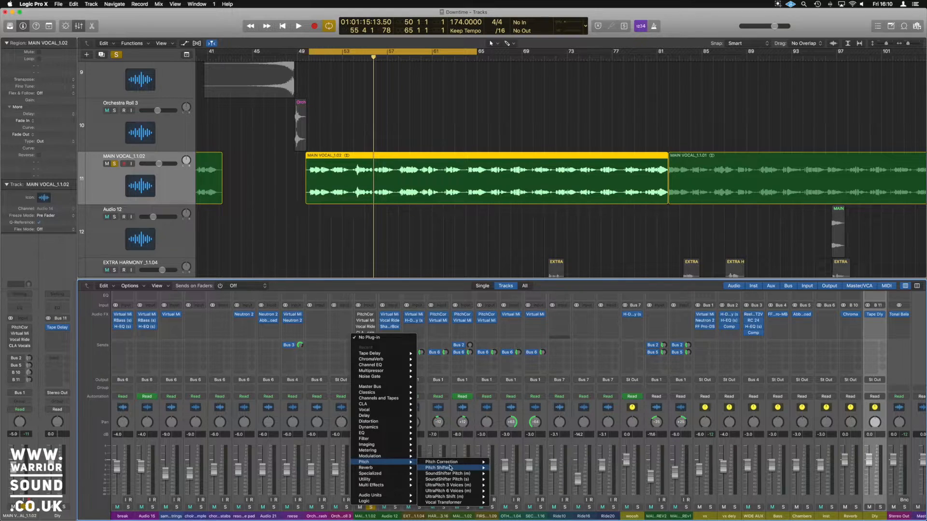
{"action": "mouse_move", "coordinate": [456, 464]}
{"action": "left_click", "coordinate": [513, 464]}
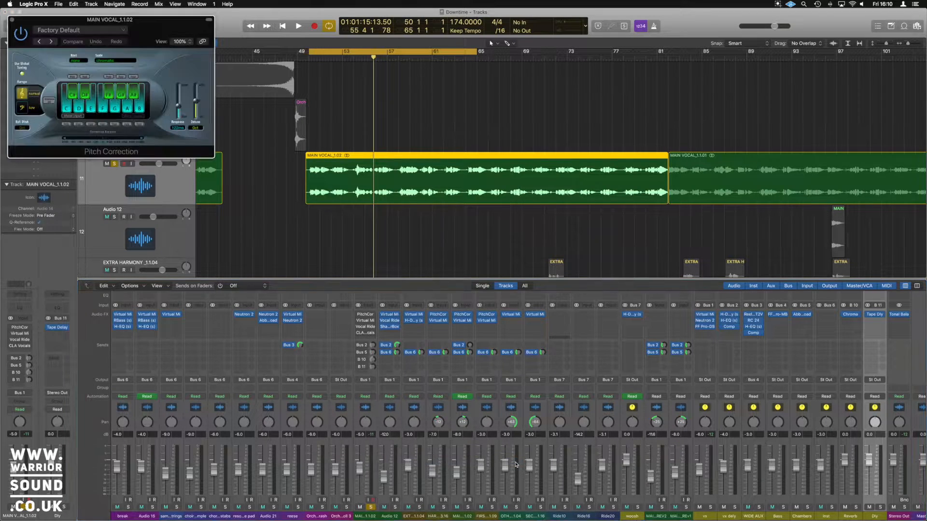
{"action": "left_click_drag", "start_coordinate": [163, 24], "coordinate": [718, 144]}
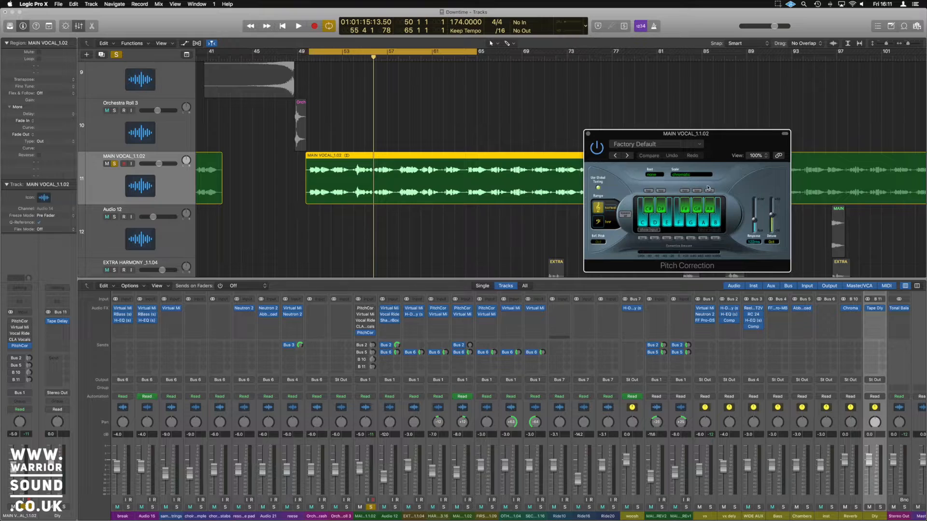
Step: Set the Pitch Correction scale to natural min scale with A# as the root
{"action": "left_click", "coordinate": [692, 174]}
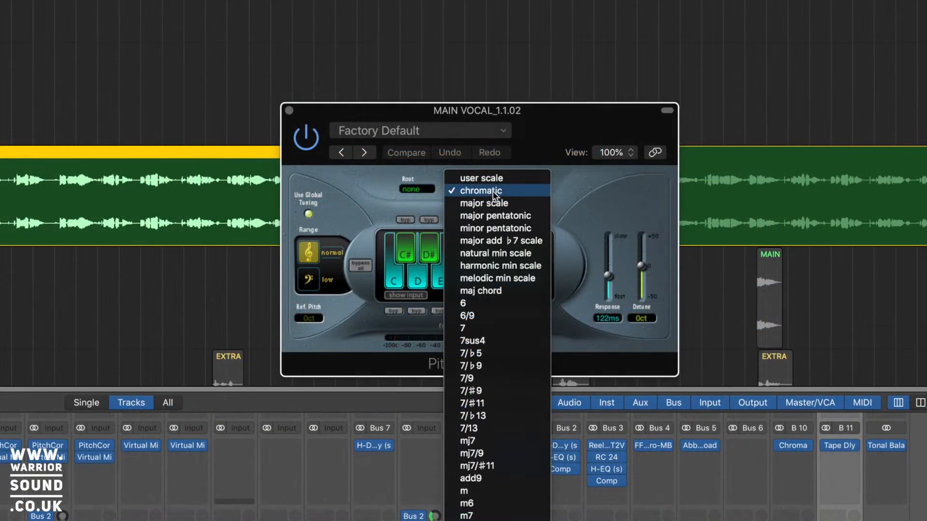
{"action": "left_click", "coordinate": [502, 253]}
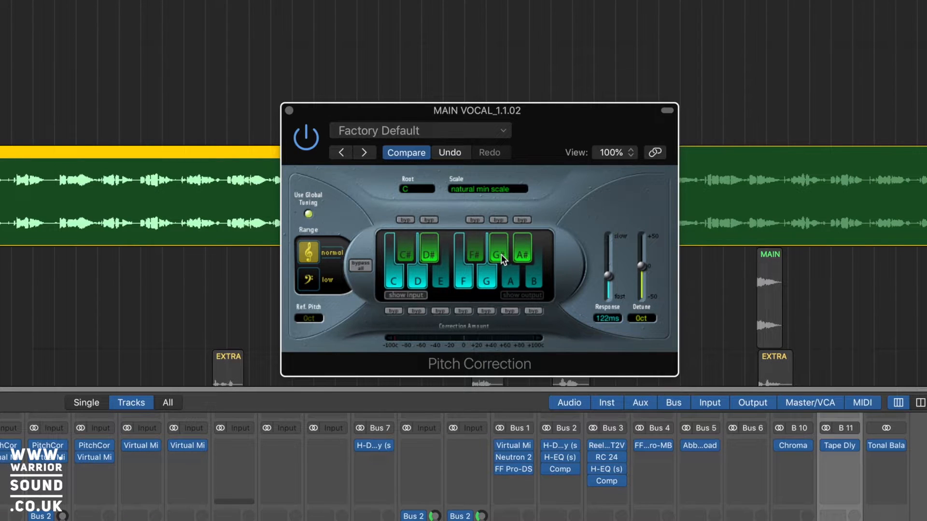
{"action": "left_click", "coordinate": [419, 190]}
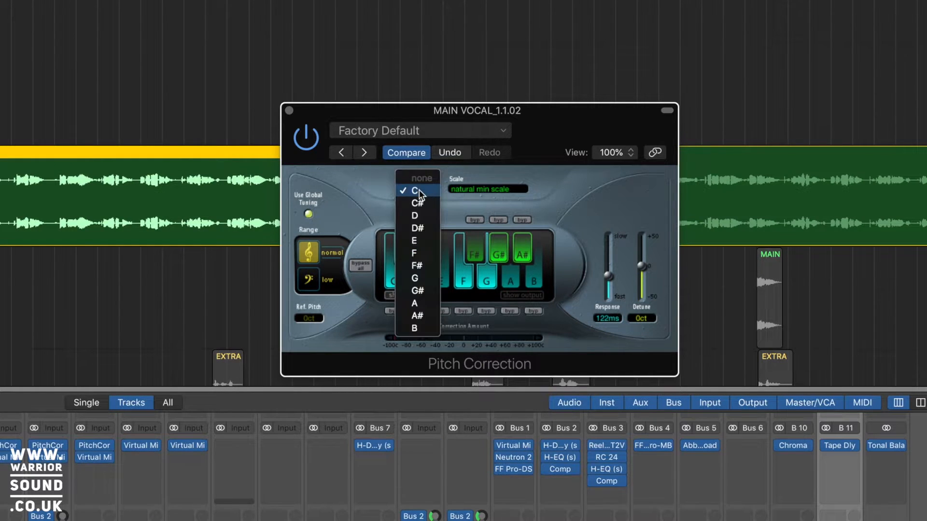
{"action": "left_click", "coordinate": [426, 319]}
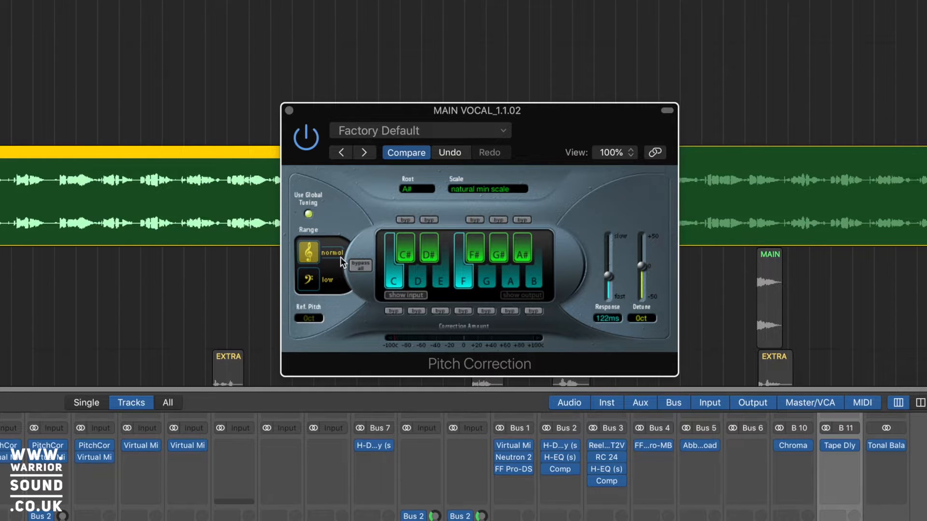
Step: Try the low pitch range and disabling the F note, then restore the normal range and the F note
{"action": "left_click", "coordinate": [302, 282]}
{"action": "left_click", "coordinate": [305, 255]}
{"action": "left_click", "coordinate": [308, 280]}
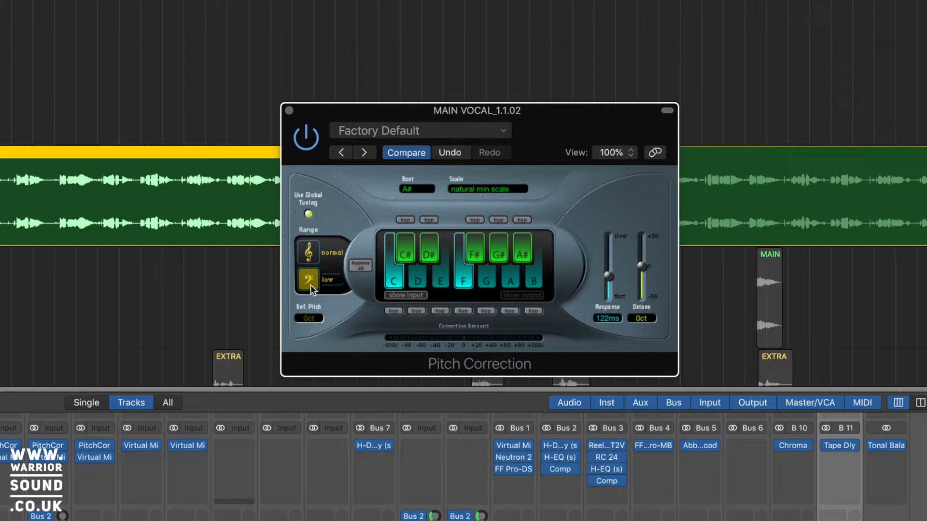
{"action": "left_click", "coordinate": [307, 250]}
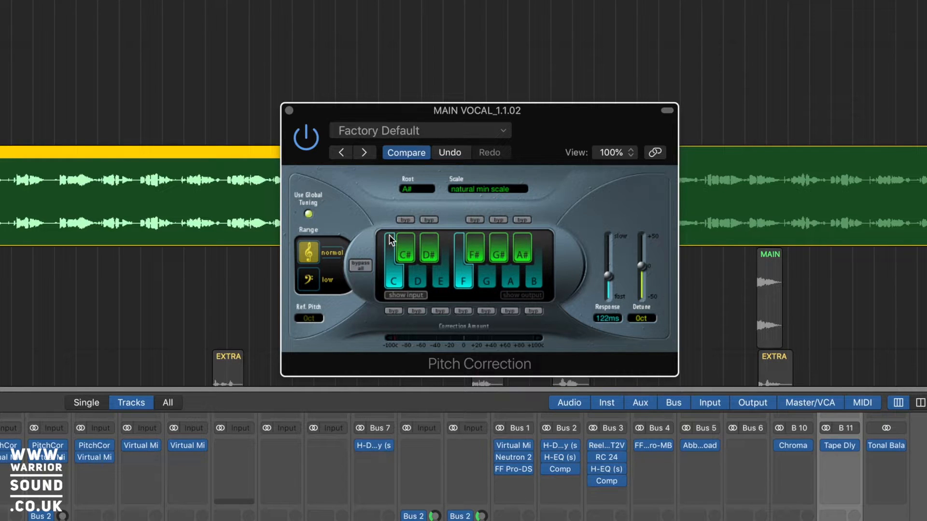
{"action": "left_click", "coordinate": [462, 283]}
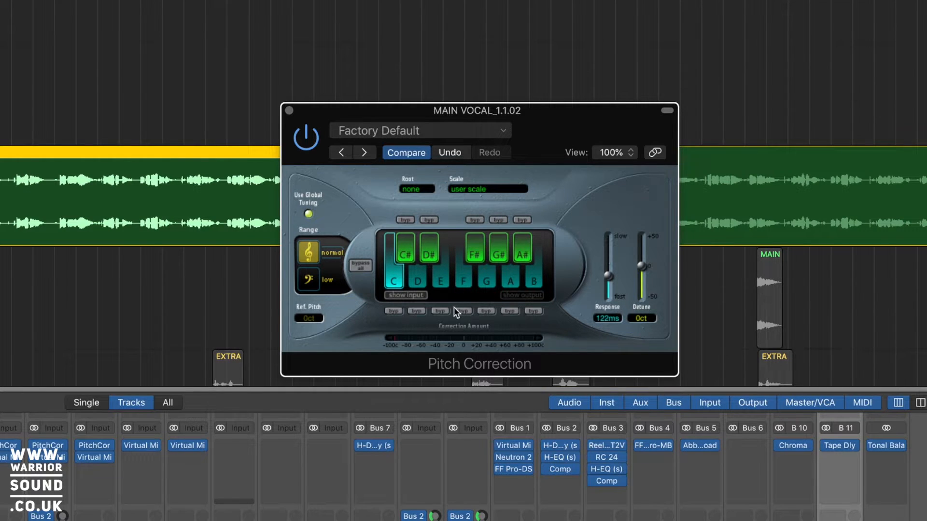
{"action": "left_click", "coordinate": [464, 277]}
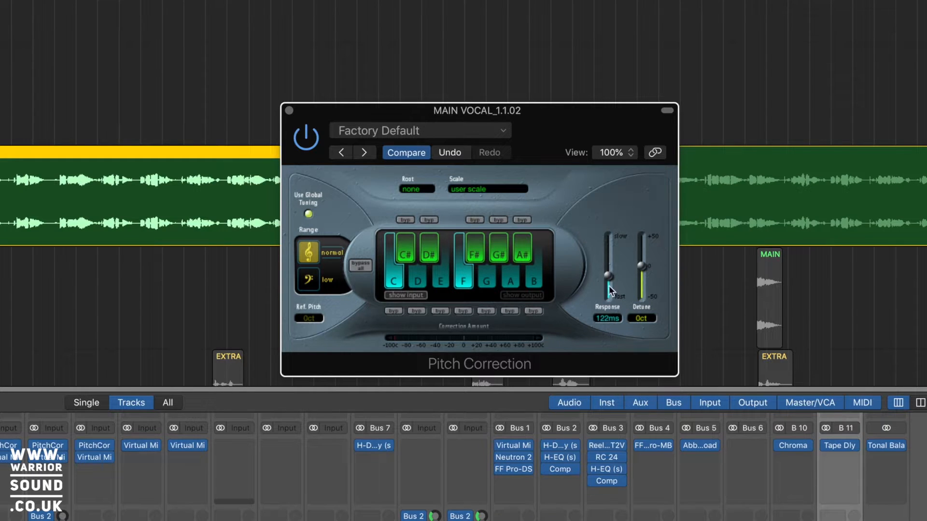
Step: Set the Pitch Correction Response to its fastest value, 0.00 ms
{"action": "mouse_move", "coordinate": [609, 278]}
{"action": "left_mouse_down"}
{"action": "mouse_move", "coordinate": [607, 227]}
{"action": "mouse_move", "coordinate": [614, 300]}
{"action": "mouse_move", "coordinate": [610, 282]}
{"action": "left_mouse_up"}
{"action": "scroll", "coordinate": [609, 279], "scroll_direction": "down", "scroll_amount": 5}
Step: Raise Detune, lower it to -50 cents, play the main vocal with that setting, and reset Detune to 0
{"action": "mouse_move", "coordinate": [644, 267]}
{"action": "left_mouse_down"}
{"action": "mouse_move", "coordinate": [644, 234]}
{"action": "mouse_move", "coordinate": [641, 253]}
{"action": "left_mouse_up"}
{"action": "left_click_drag", "start_coordinate": [645, 268], "coordinate": [647, 233]}
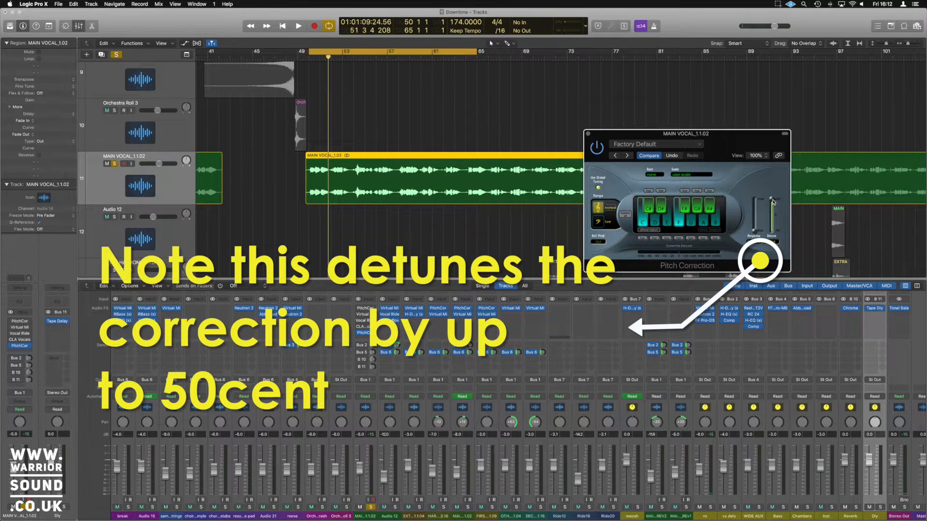
{"action": "left_click_drag", "start_coordinate": [772, 200], "coordinate": [772, 232]}
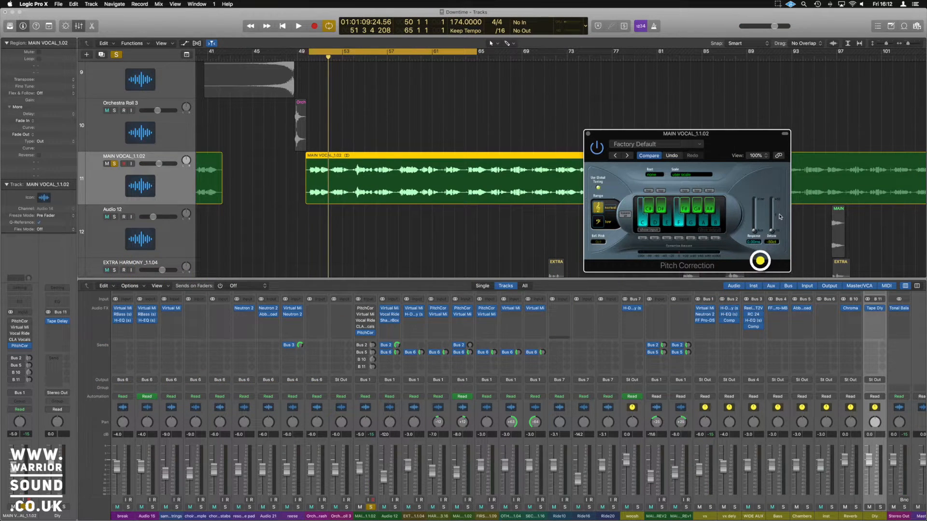
{"action": "key", "text": "space"}
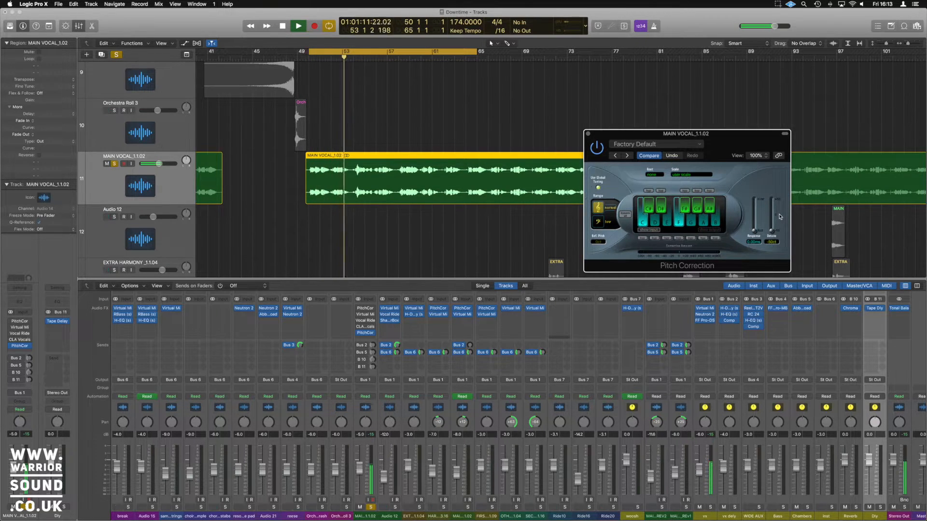
{"action": "left_click", "coordinate": [771, 231], "text": "alt"}
{"action": "key", "text": "space"}
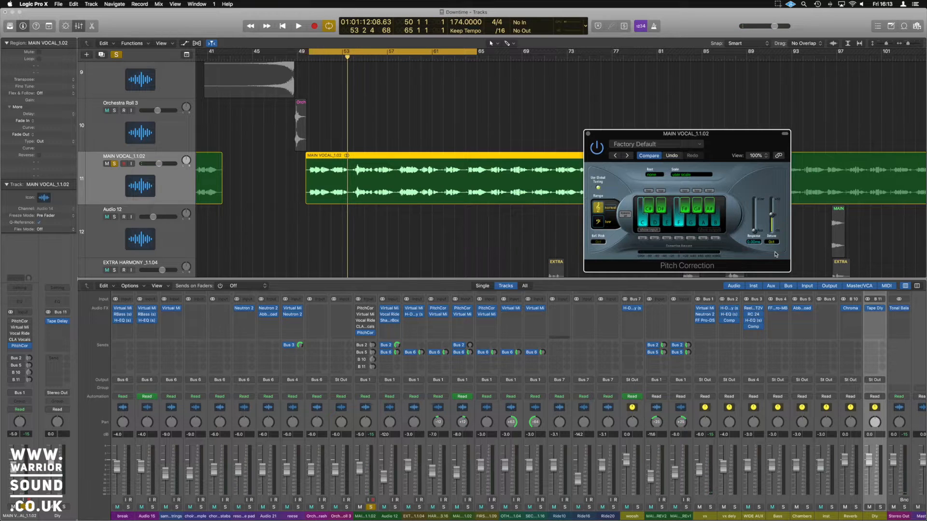
Step: Raise Detune, bring it back close to zero and play the main vocal with that setting
{"action": "left_click_drag", "start_coordinate": [773, 218], "coordinate": [773, 201]}
{"action": "mouse_move", "coordinate": [773, 201]}
{"action": "left_mouse_down"}
{"action": "mouse_move", "coordinate": [773, 235]}
{"action": "mouse_move", "coordinate": [773, 214]}
{"action": "left_mouse_up"}
{"action": "key", "text": "space"}
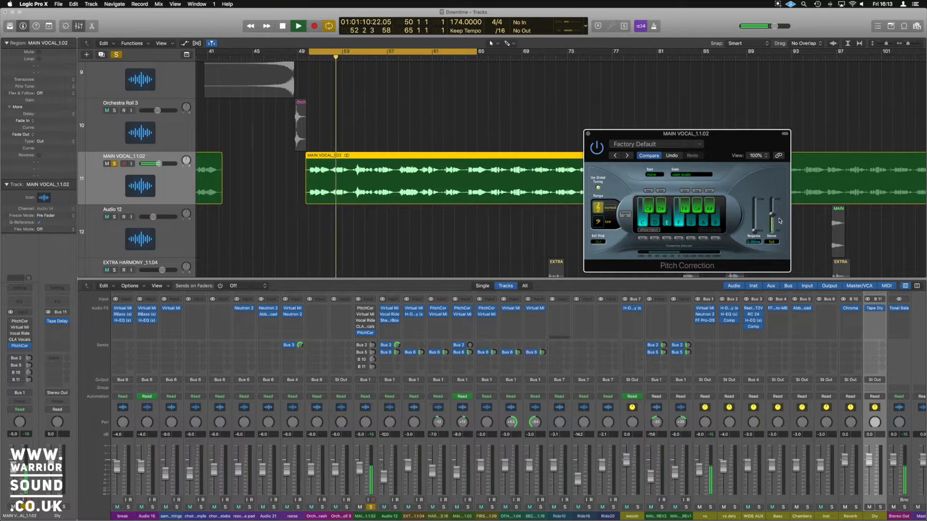
{"action": "key", "text": "space"}
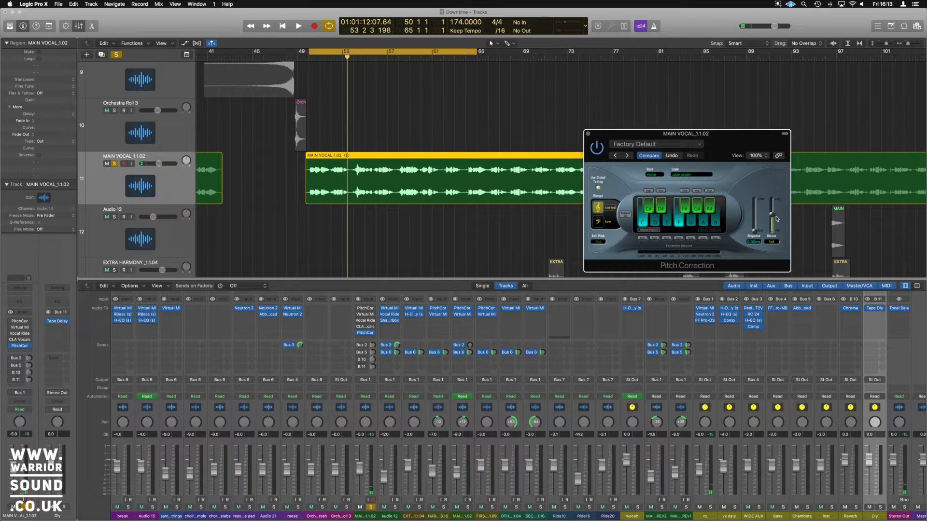
Step: Audition the main vocal with Detune at +50 and at -50 cents, and return Detune to 0
{"action": "left_click_drag", "start_coordinate": [773, 215], "coordinate": [775, 195]}
{"action": "key", "text": "space"}
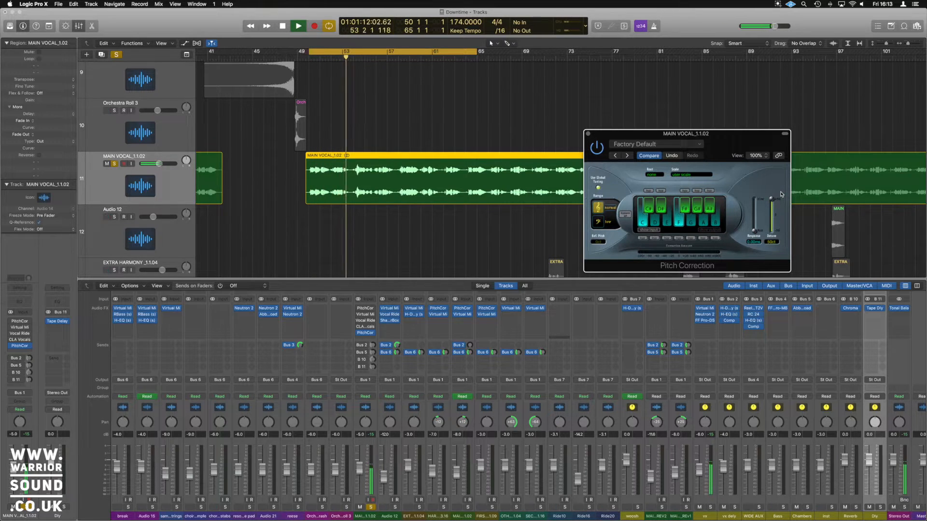
{"action": "key", "text": "space"}
{"action": "left_click_drag", "start_coordinate": [772, 202], "coordinate": [773, 242]}
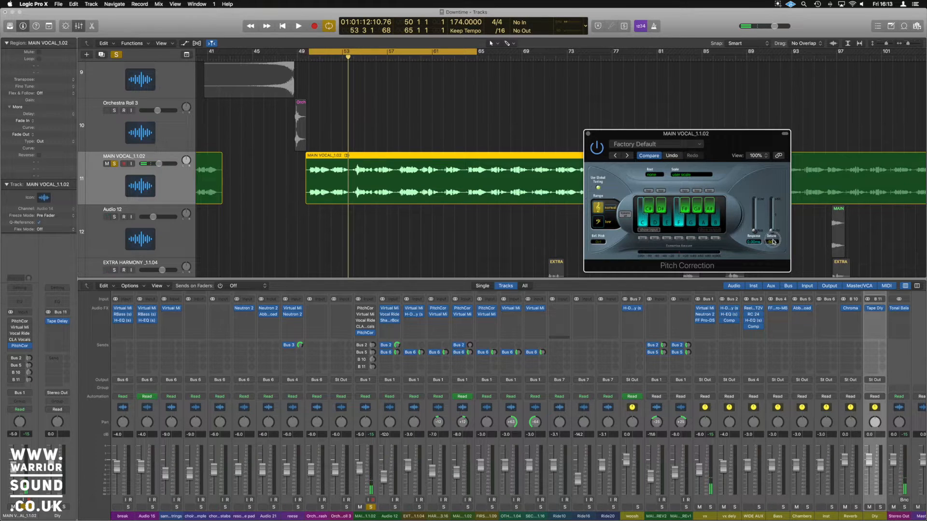
{"action": "key", "text": "space"}
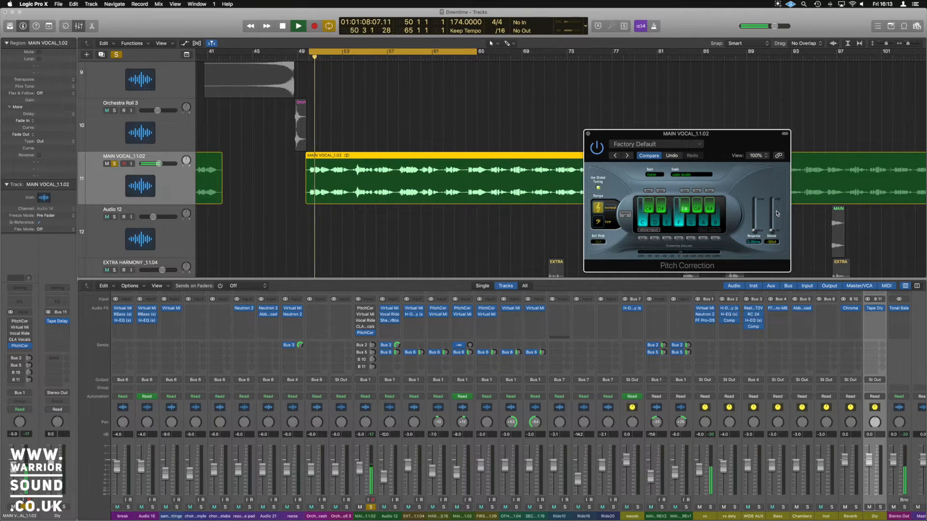
{"action": "key", "text": "space"}
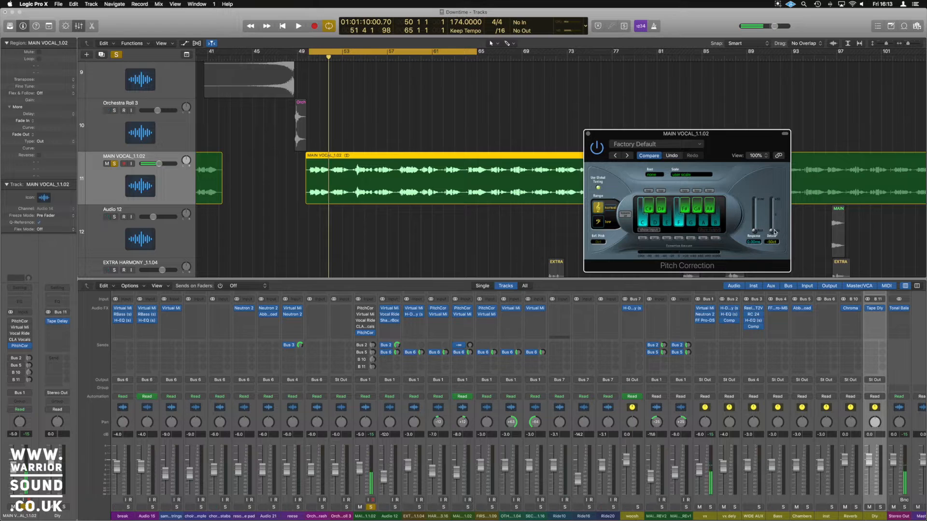
{"action": "left_click_drag", "start_coordinate": [774, 224], "coordinate": [774, 217]}
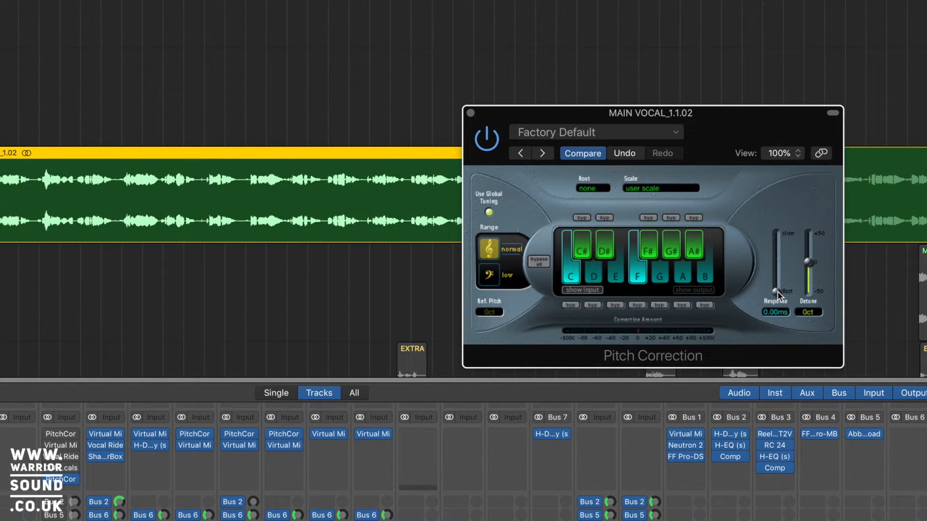
Step: Compare faster and slower Response settings while the main vocal plays, and settle on 84.0 ms
{"action": "left_click_drag", "start_coordinate": [777, 292], "coordinate": [778, 276]}
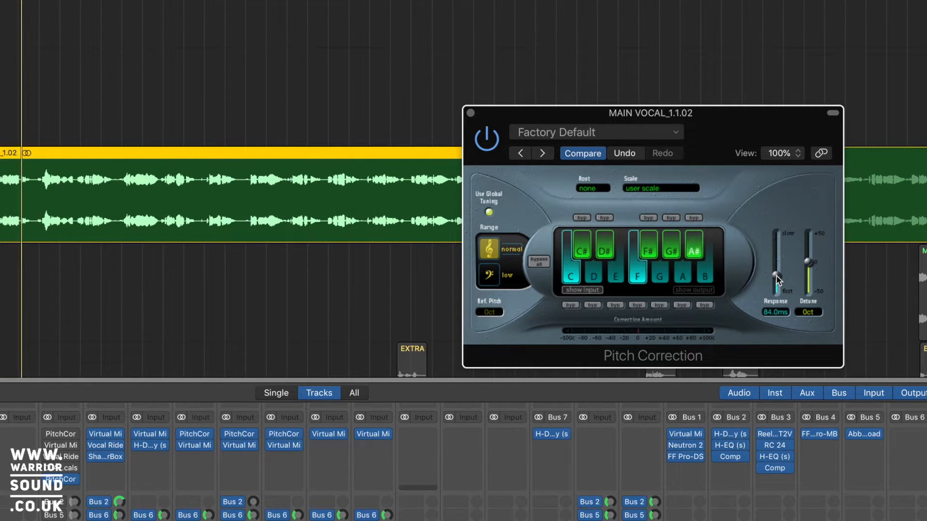
{"action": "left_click_drag", "start_coordinate": [777, 279], "coordinate": [778, 300]}
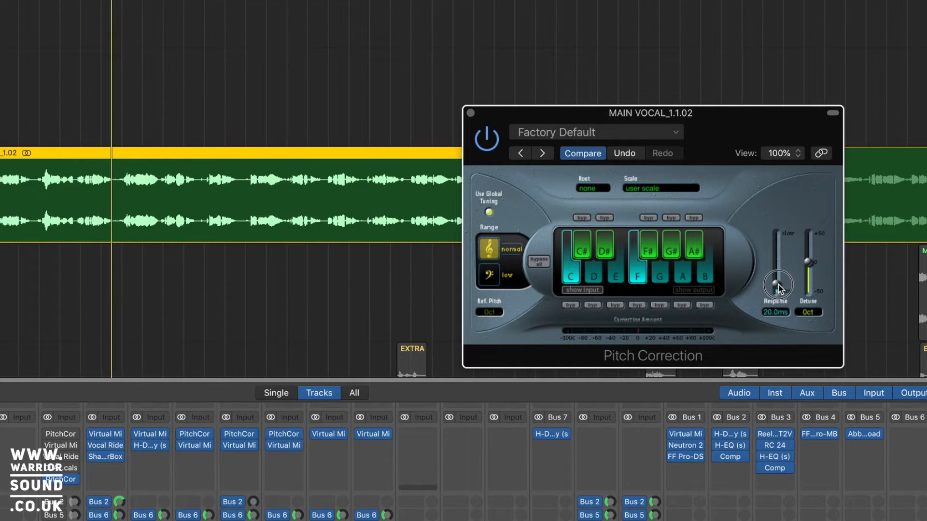
{"action": "left_click_drag", "start_coordinate": [777, 294], "coordinate": [778, 279]}
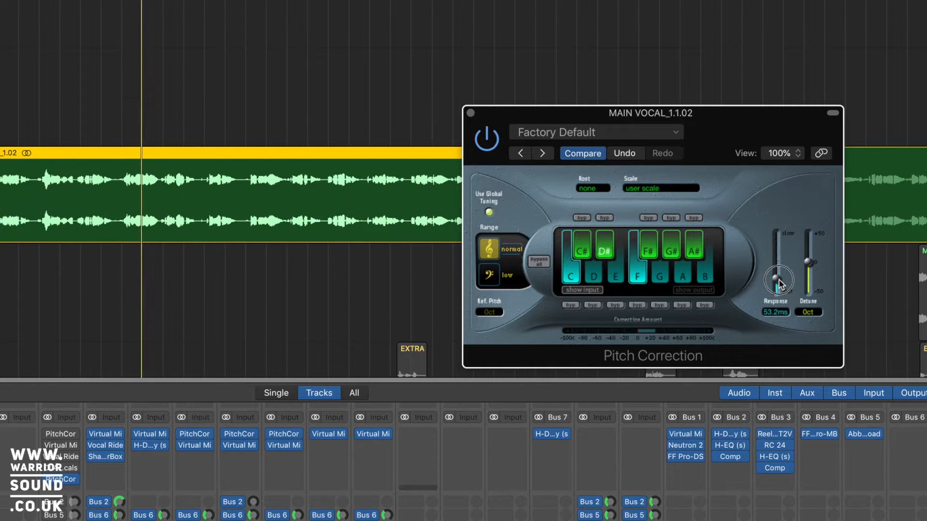
{"action": "left_click_drag", "start_coordinate": [779, 280], "coordinate": [778, 276]}
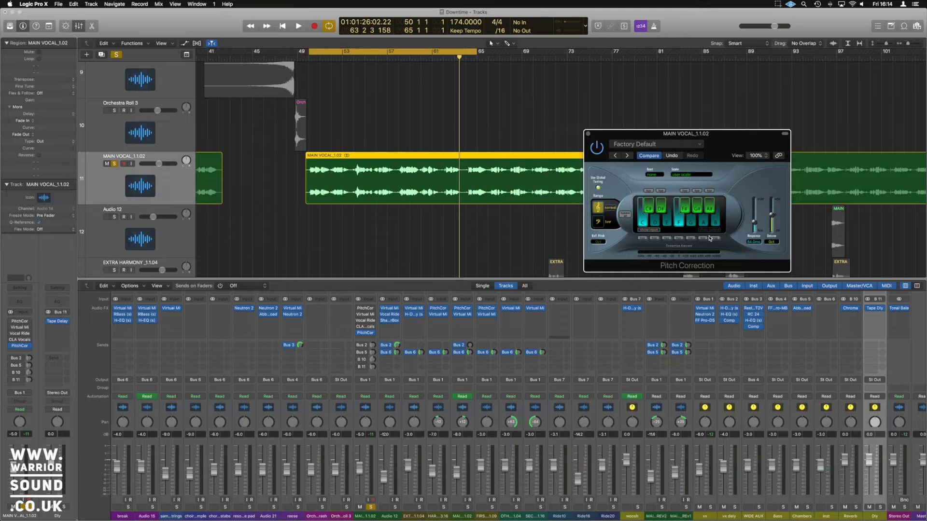
Step: Duplicate the main vocal track with its channel settings and copy the MAIN VOCAL_1.02 region onto the new track
{"action": "left_click", "coordinate": [174, 188]}
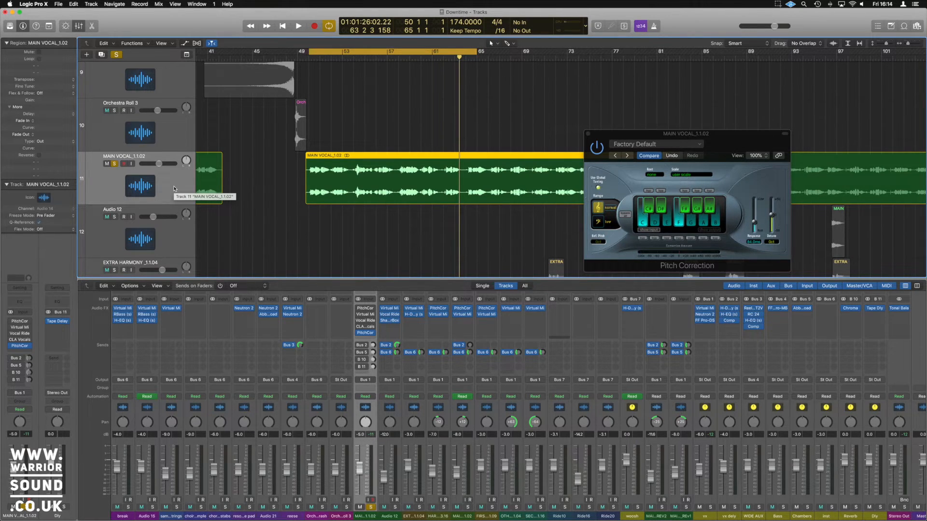
{"action": "key", "text": "super+d"}
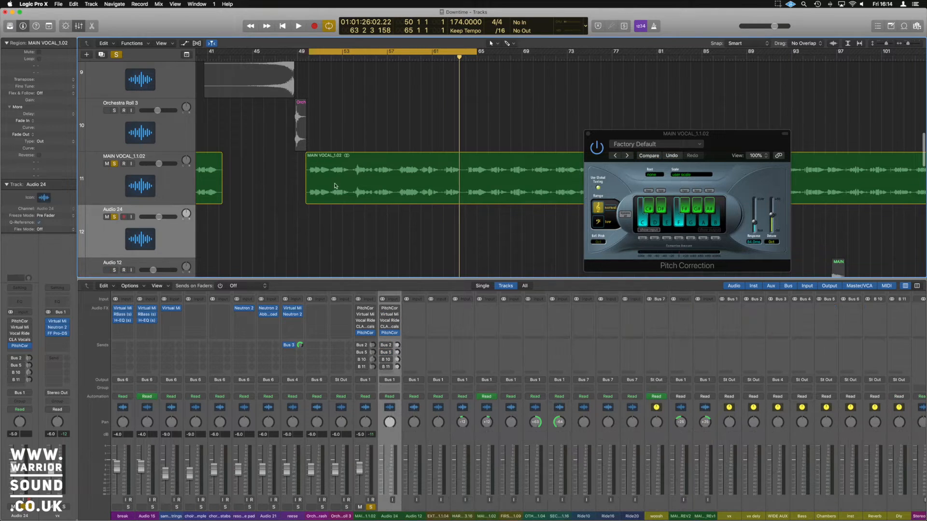
{"action": "left_click_drag", "start_coordinate": [375, 158], "coordinate": [374, 212]}
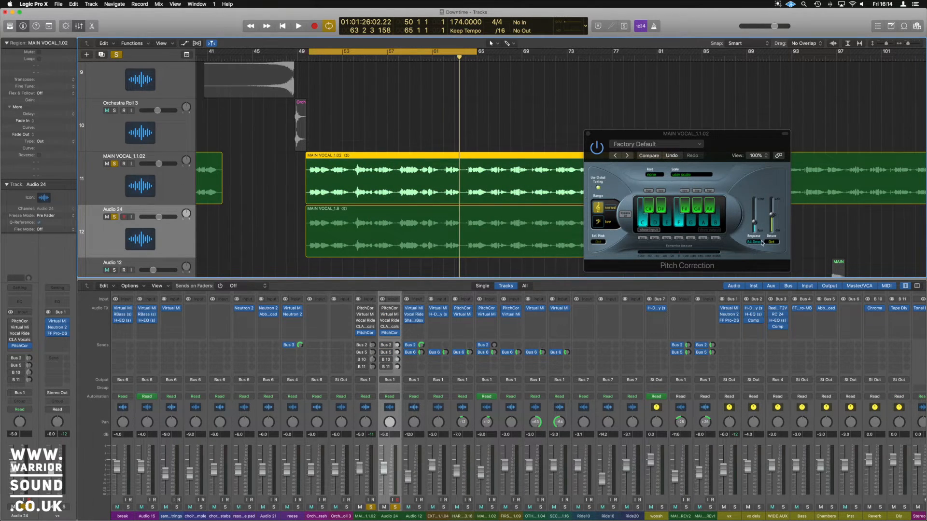
Step: Set Response to 0.00 ms in the original main vocal's new Pitch Correction plug-in
{"action": "left_click_drag", "start_coordinate": [756, 225], "coordinate": [756, 243]}
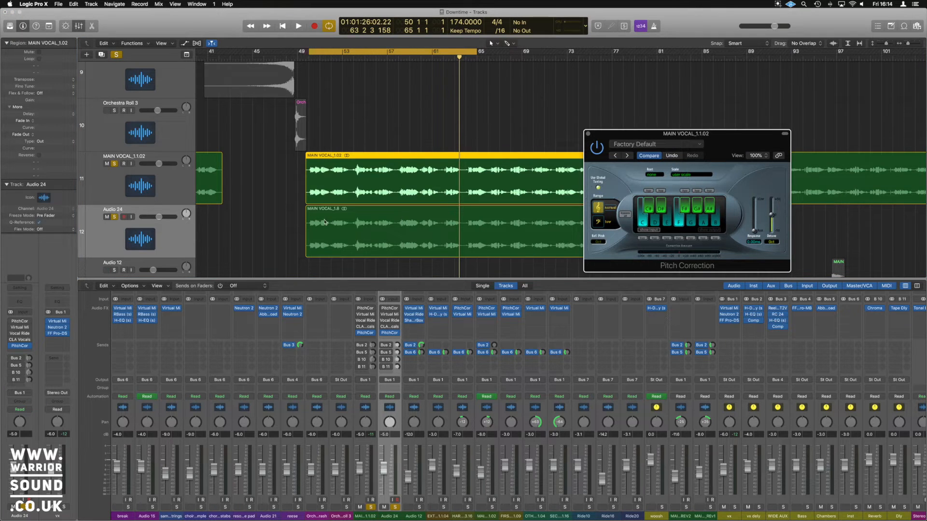
Step: Set Response to 0.00 ms in the duplicated vocal's Pitch Correction plug-in and audition both vocals together
{"action": "left_click", "coordinate": [339, 217]}
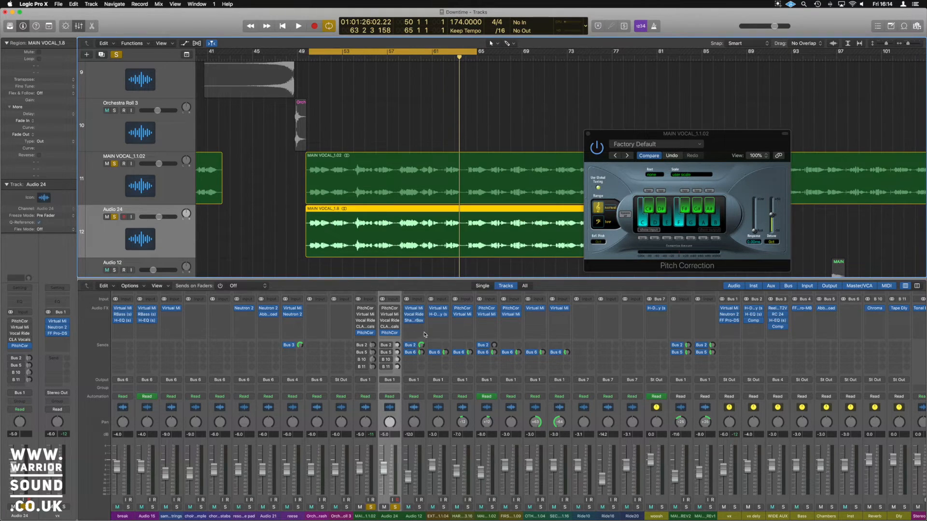
{"action": "left_click", "coordinate": [393, 310]}
{"action": "left_click_drag", "start_coordinate": [149, 31], "coordinate": [518, 143]}
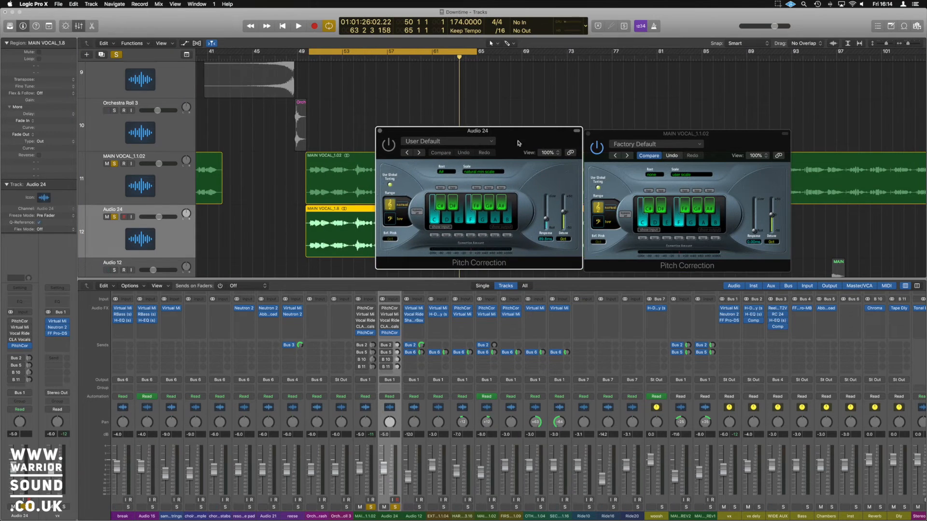
{"action": "left_click_drag", "start_coordinate": [549, 224], "coordinate": [548, 242]}
{"action": "key", "text": "space"}
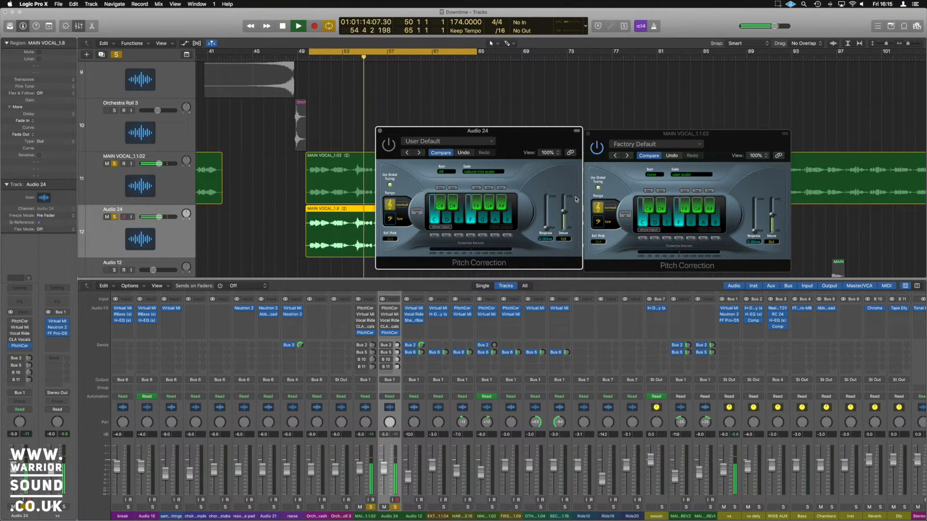
{"action": "key", "text": "space"}
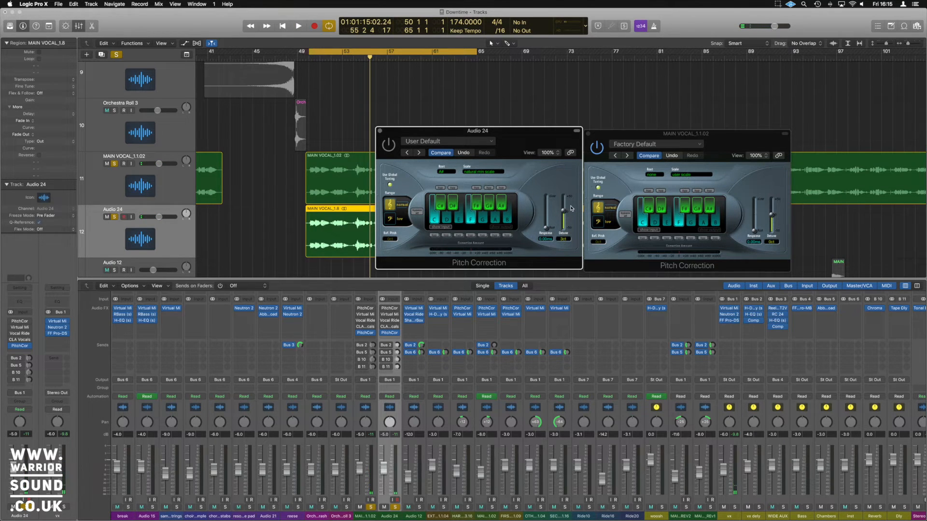
Step: Lower Detune to about -11 cents in the duplicated vocal's Pitch Correction while both vocals play, and stop playback
{"action": "key", "text": "space"}
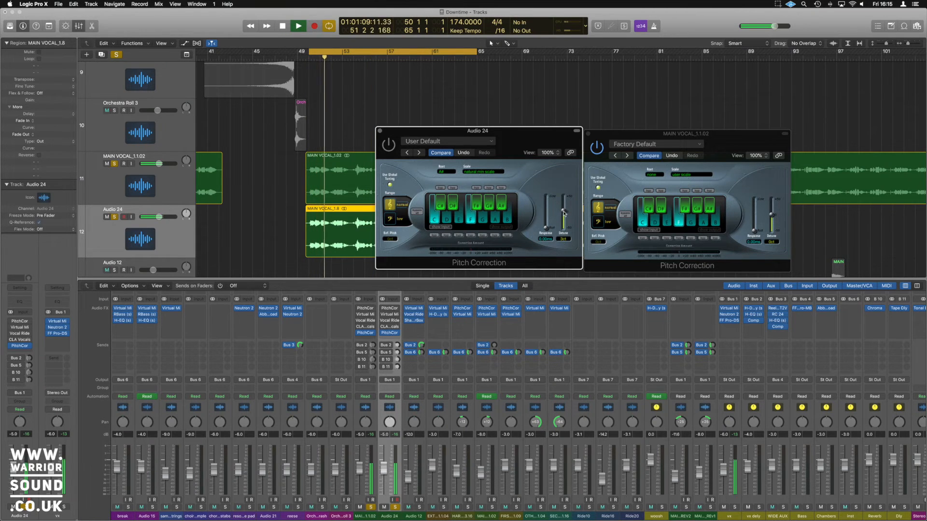
{"action": "left_click_drag", "start_coordinate": [562, 213], "coordinate": [564, 218]}
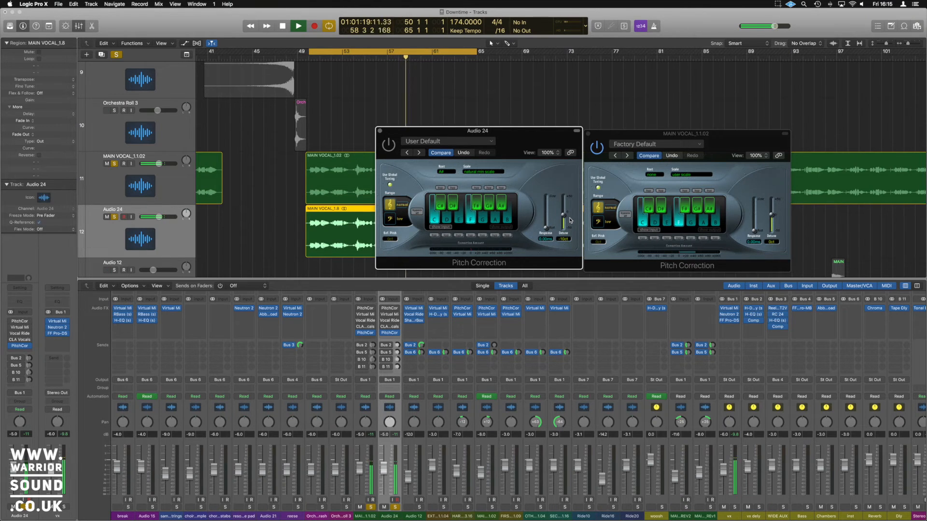
{"action": "key", "text": "space"}
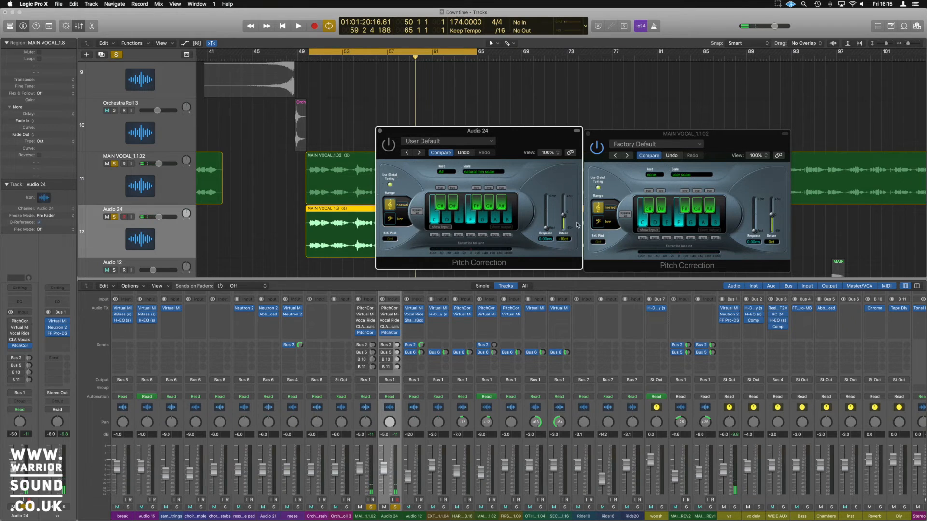
{"action": "mouse_move", "coordinate": [565, 218]}
{"action": "left_mouse_down"}
{"action": "mouse_move", "coordinate": [567, 231]}
{"action": "mouse_move", "coordinate": [570, 193]}
{"action": "mouse_move", "coordinate": [572, 236]}
{"action": "mouse_move", "coordinate": [573, 189]}
{"action": "mouse_move", "coordinate": [572, 219]}
{"action": "left_mouse_up"}
{"action": "key", "text": "space"}
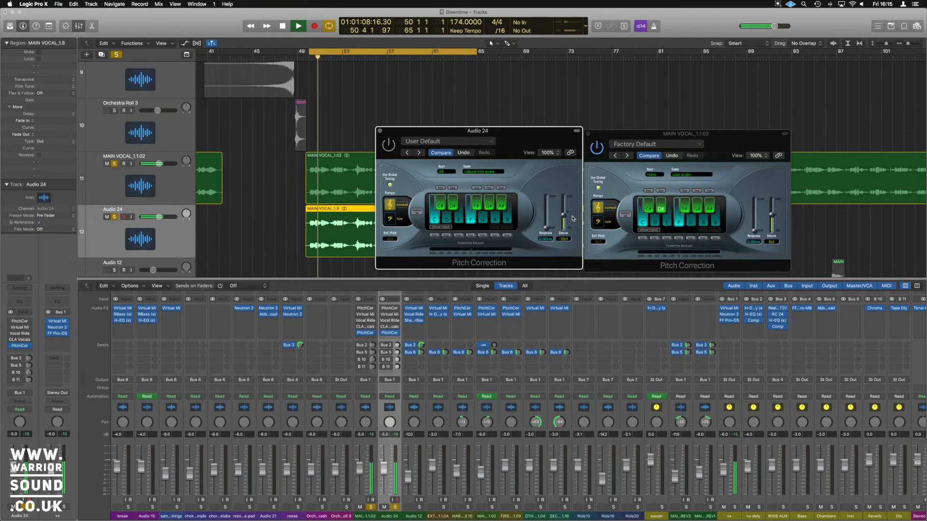
{"action": "left_click_drag", "start_coordinate": [564, 215], "coordinate": [564, 219]}
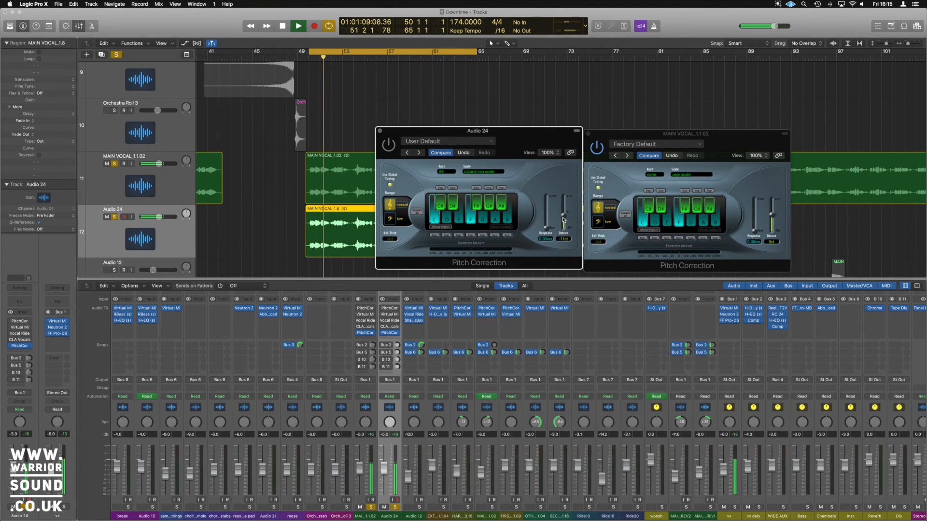
{"action": "key", "text": "space"}
{"action": "left_click", "coordinate": [174, 236]}
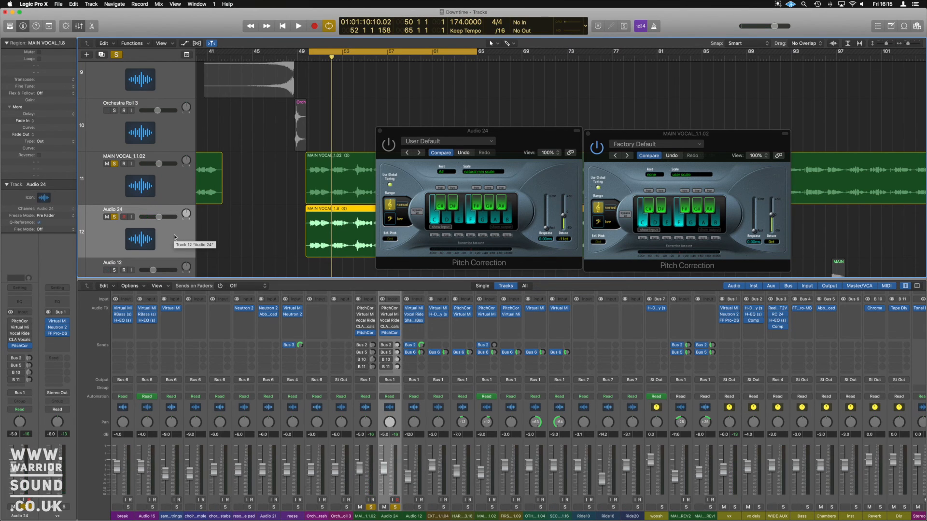
{"action": "key", "text": "Delete"}
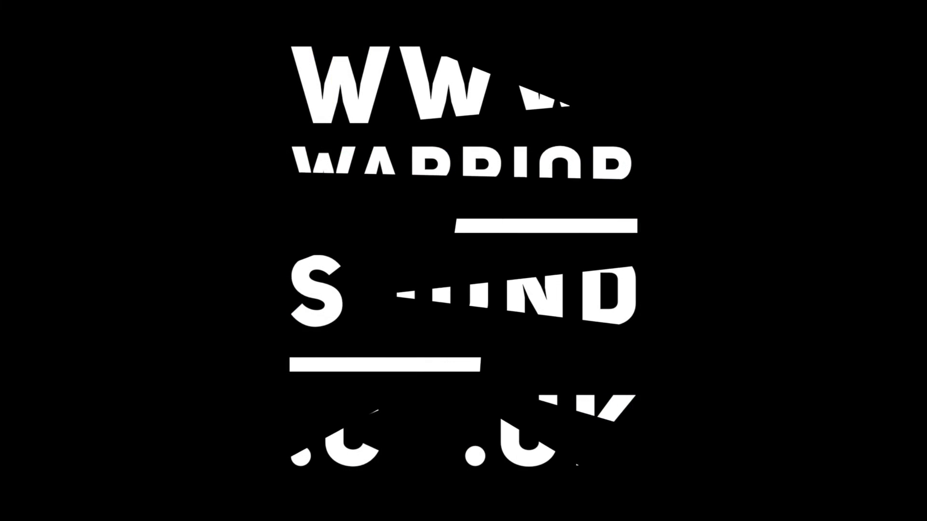